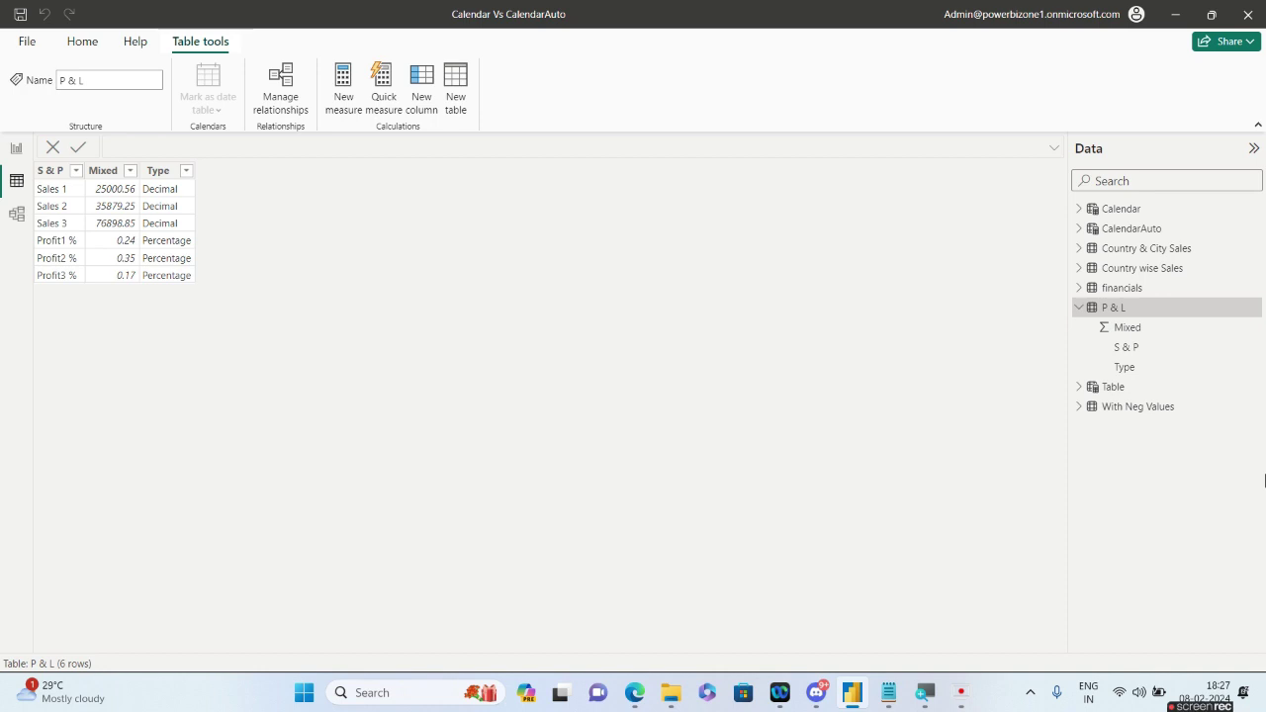
Add a new calculated column to the P & L table.
key("super+plus")
left_click(477, 159)
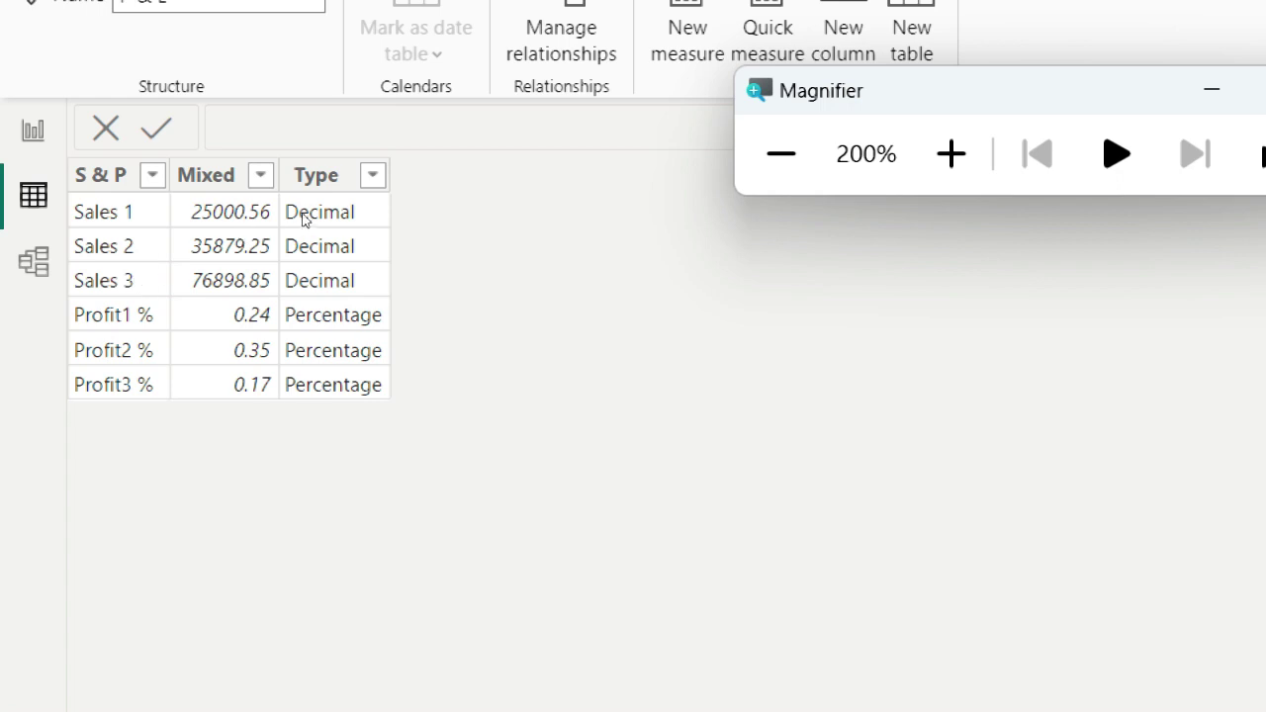
key("super+minus")
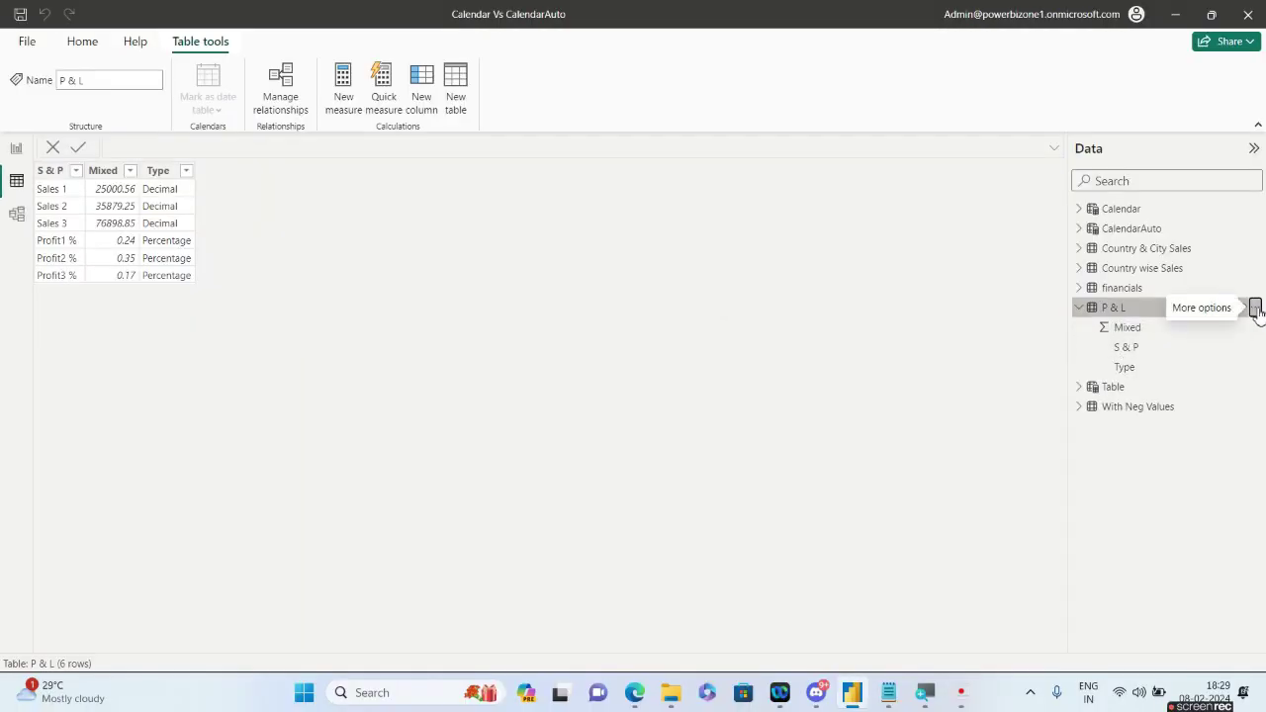
left_click(1255, 308)
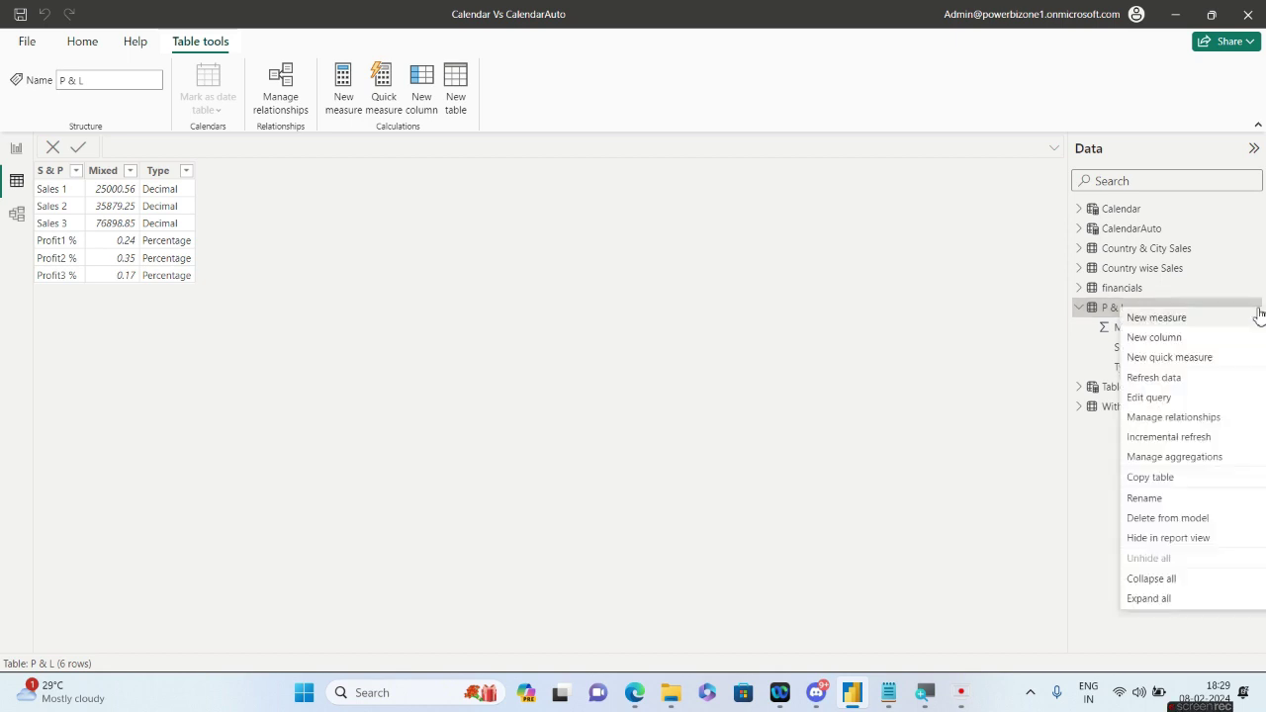
left_click(1167, 340)
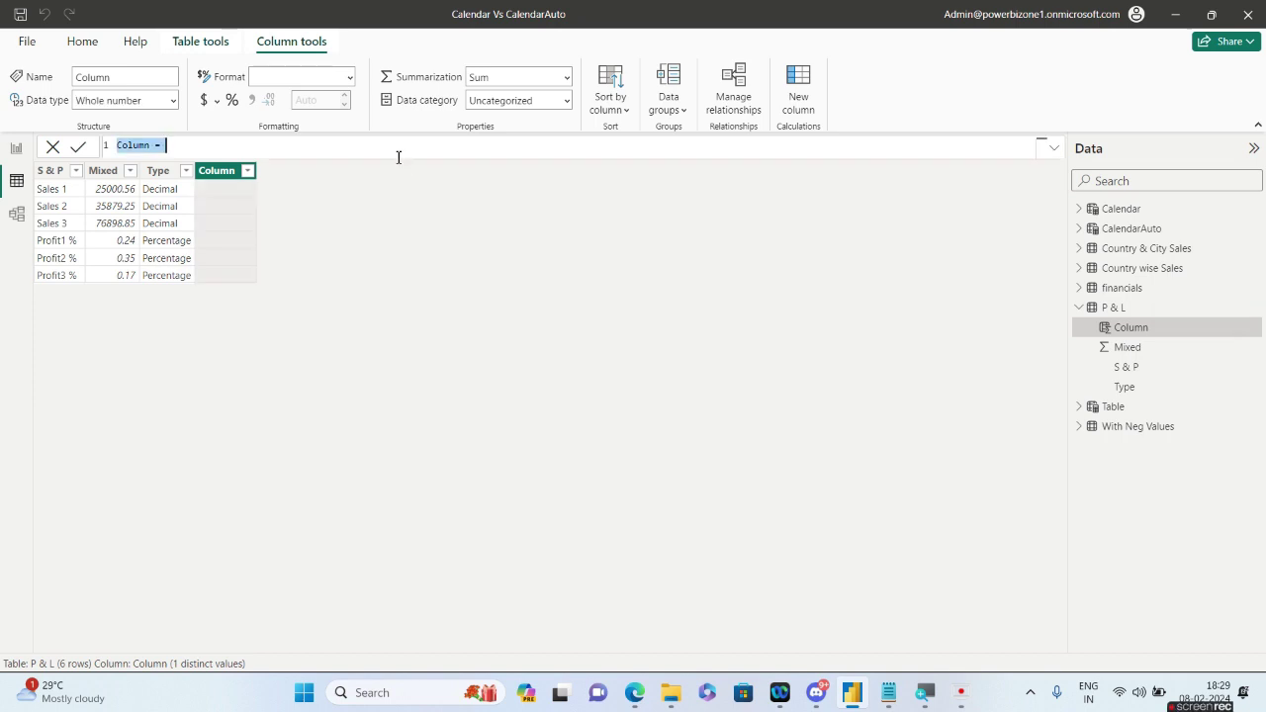
Name the column 'Output =' and start its formula with FORMAT on a new line.
key("BackSpace")
type("Output")
scroll(395, 155, "up", 4)
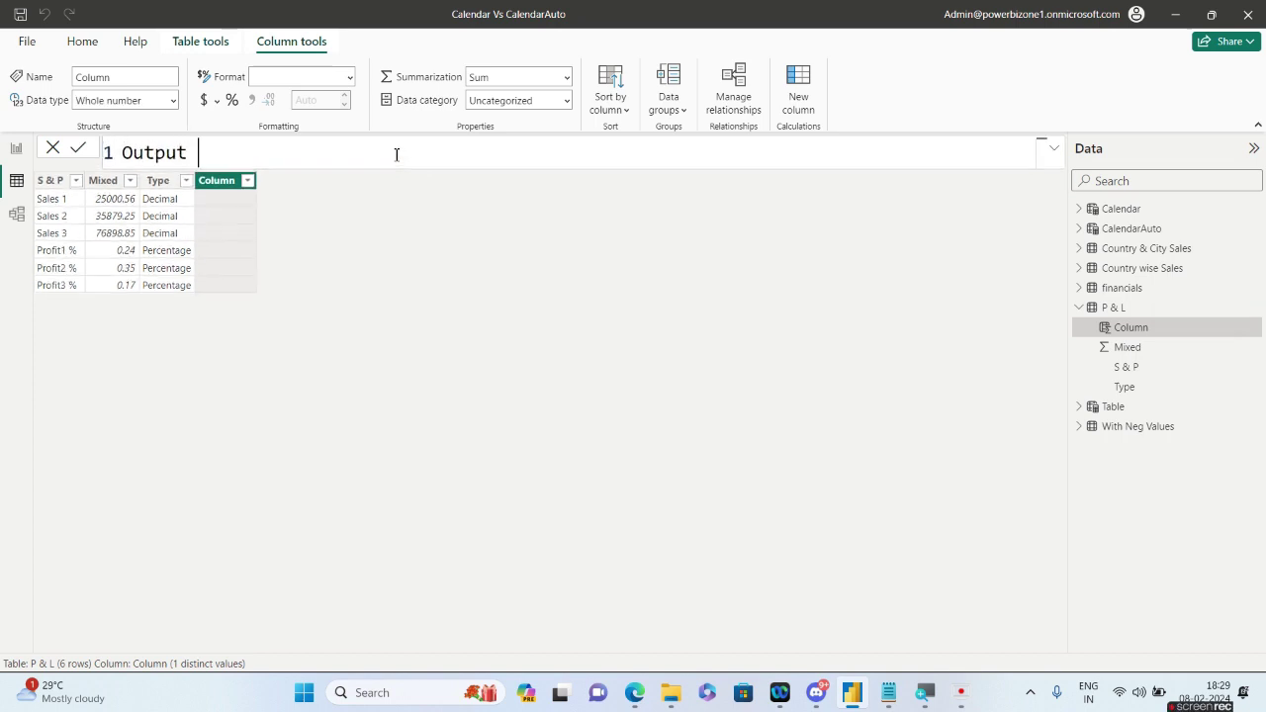
type("=")
key("shift+Return")
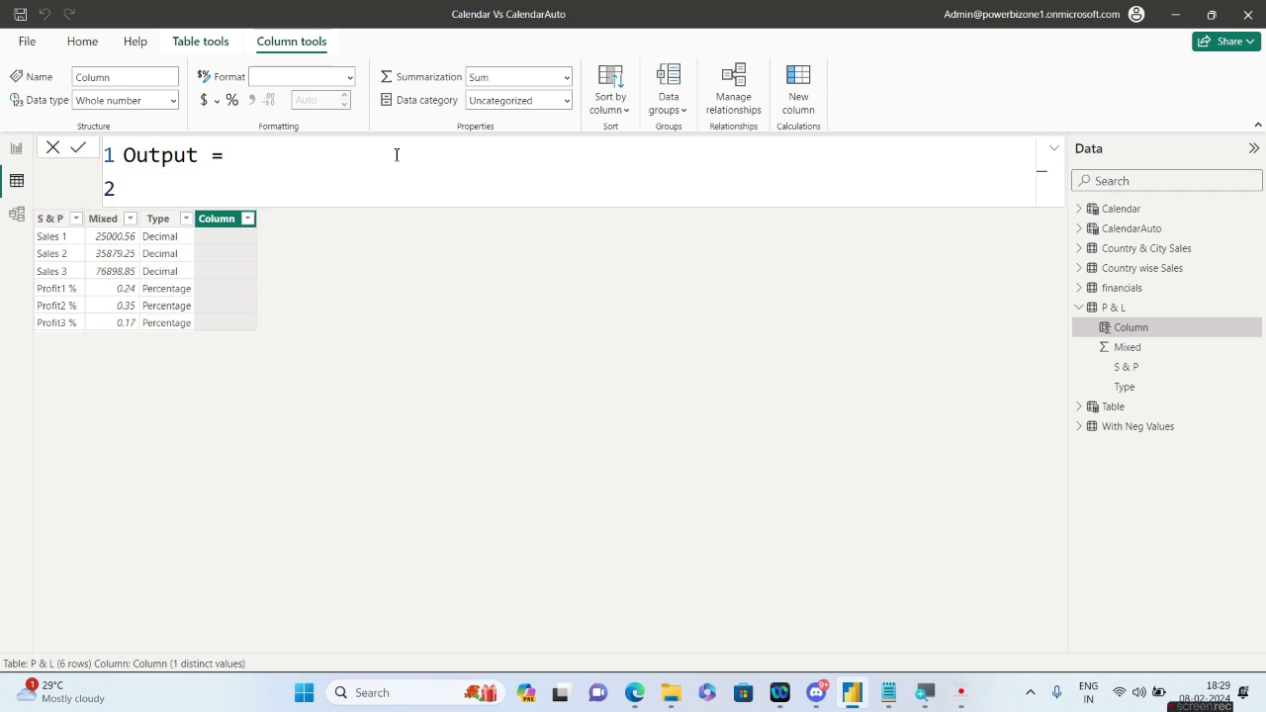
type("FORMAT")
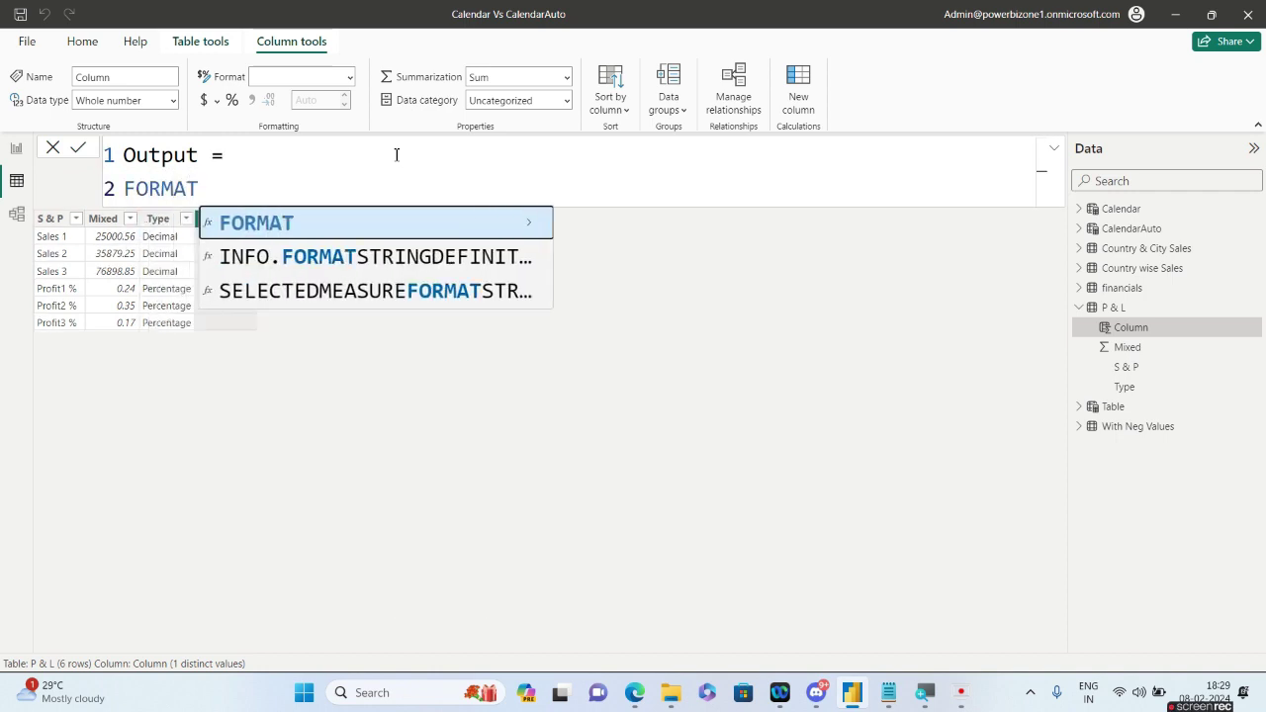
Pass 'P & L'[Mixed] as FORMAT's first argument, then a comma and a new line.
left_click(404, 222)
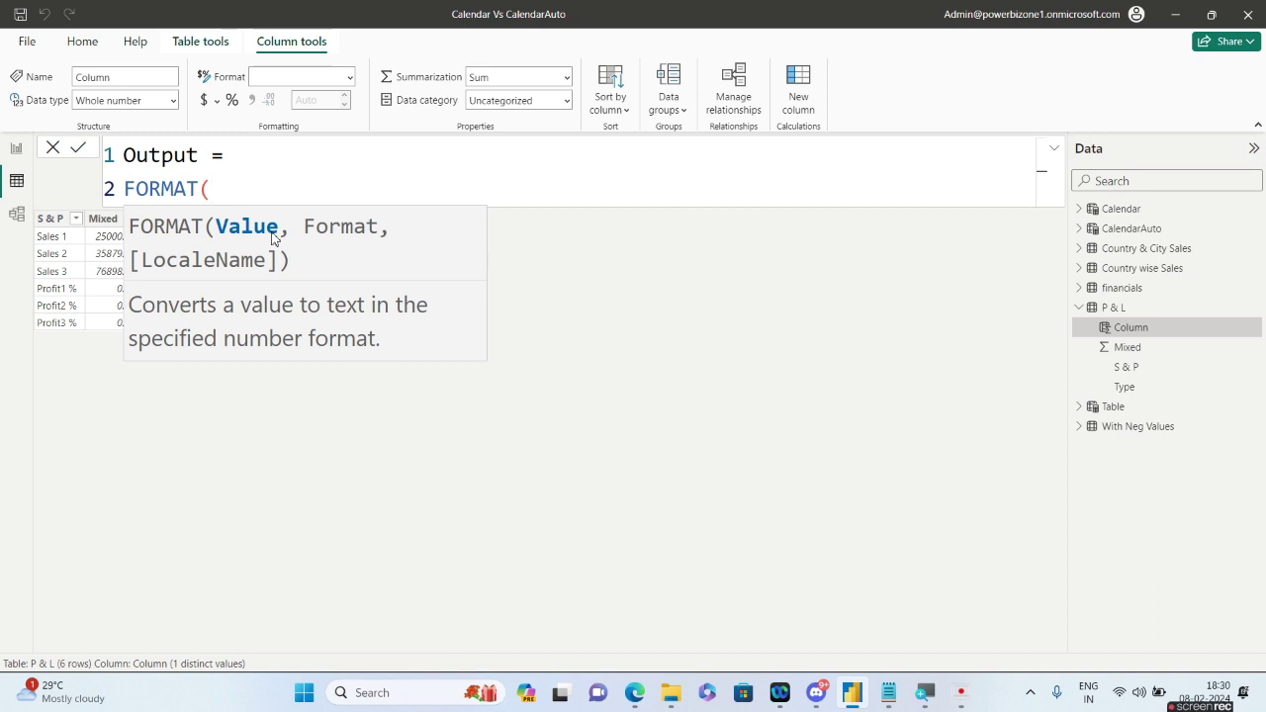
type("MI")
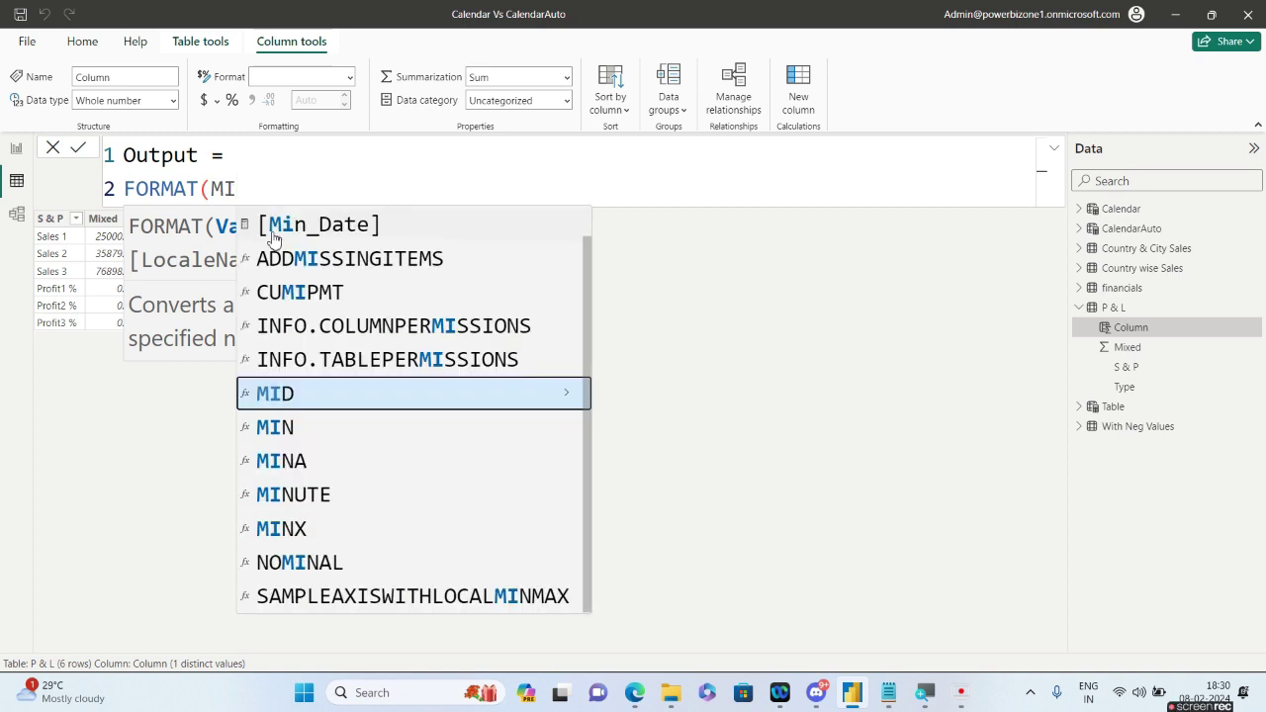
key("BackSpace")
type("ixed")
key("Tab")
type(",")
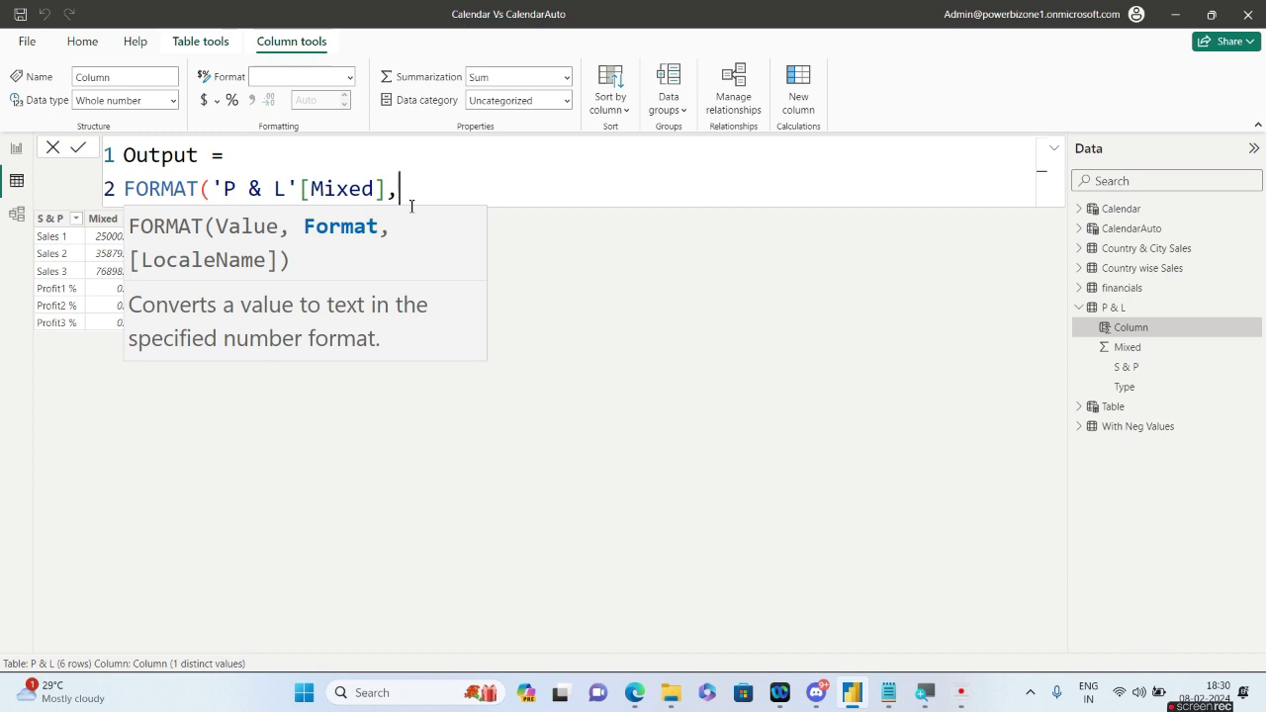
key("shift+Return")
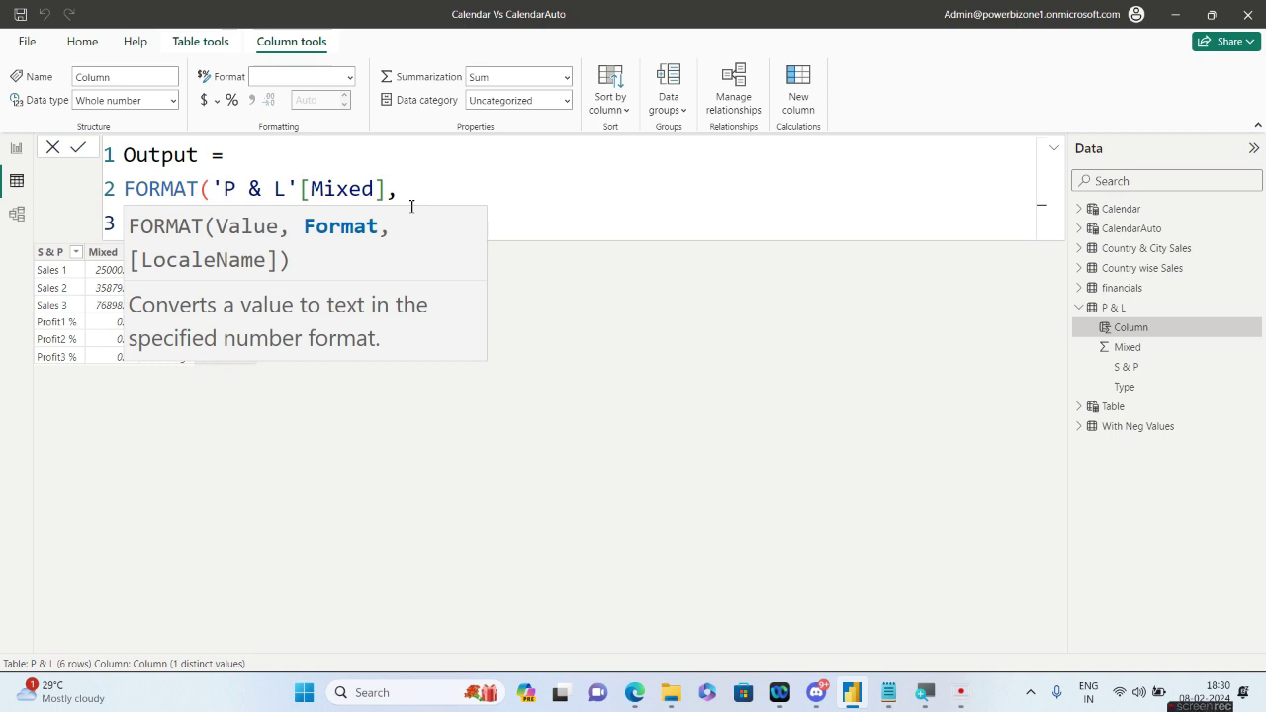
Use SWITCH on 'P & L'[Type] as the indented format argument.
type("sw")
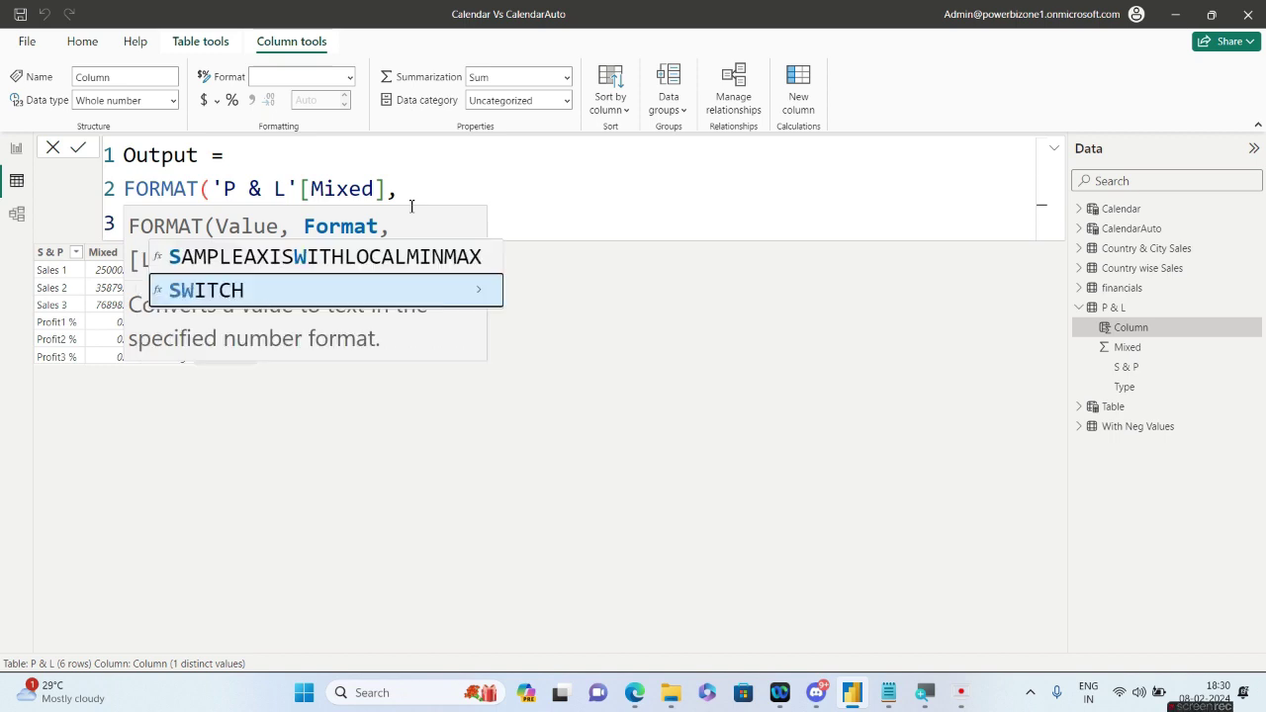
left_click(417, 295)
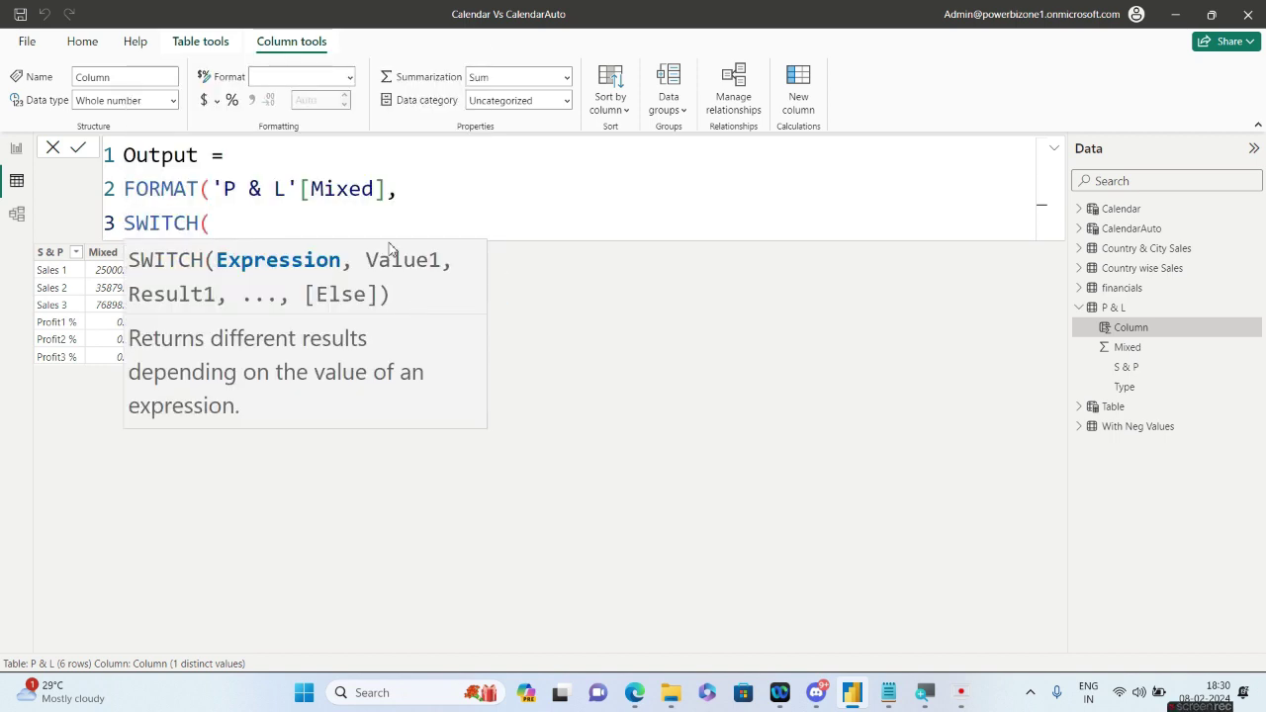
type("Ty")
left_click(417, 326)
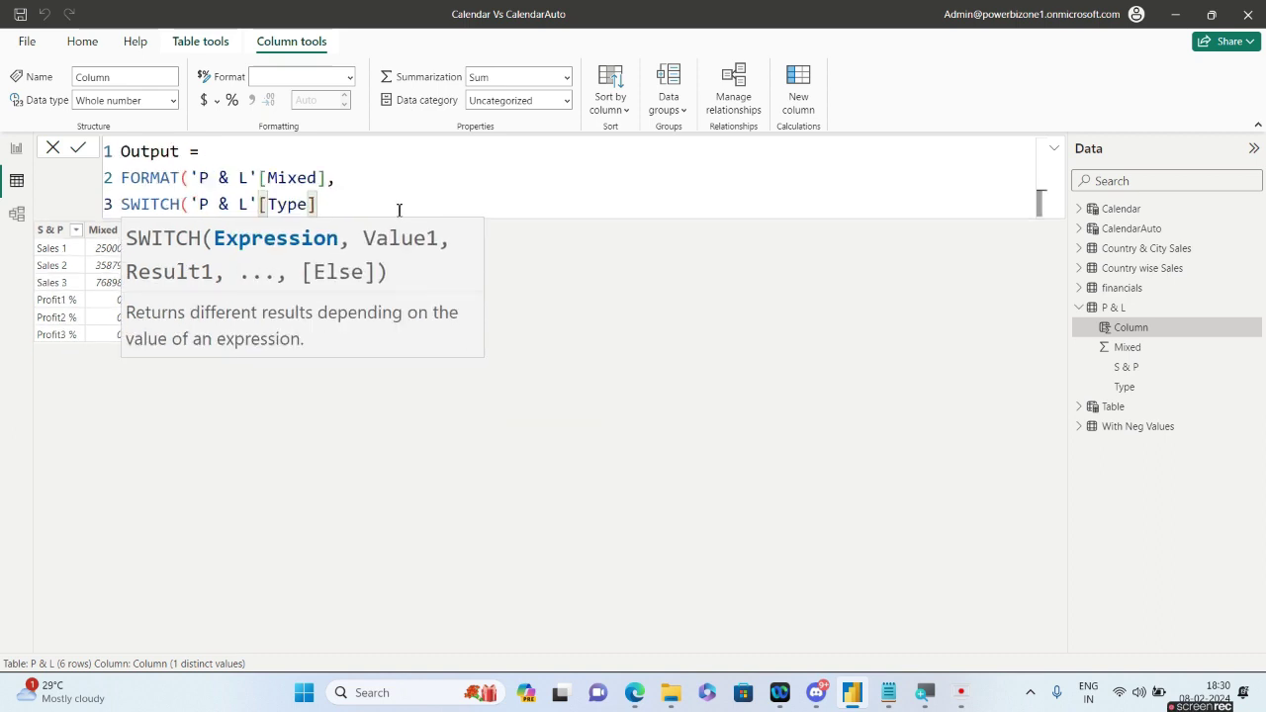
key("Home")
key("Tab")
Add the first SWITCH case on a new line mapping "Decimal" to "Currency".
key("End")
type(",")
key("Return")
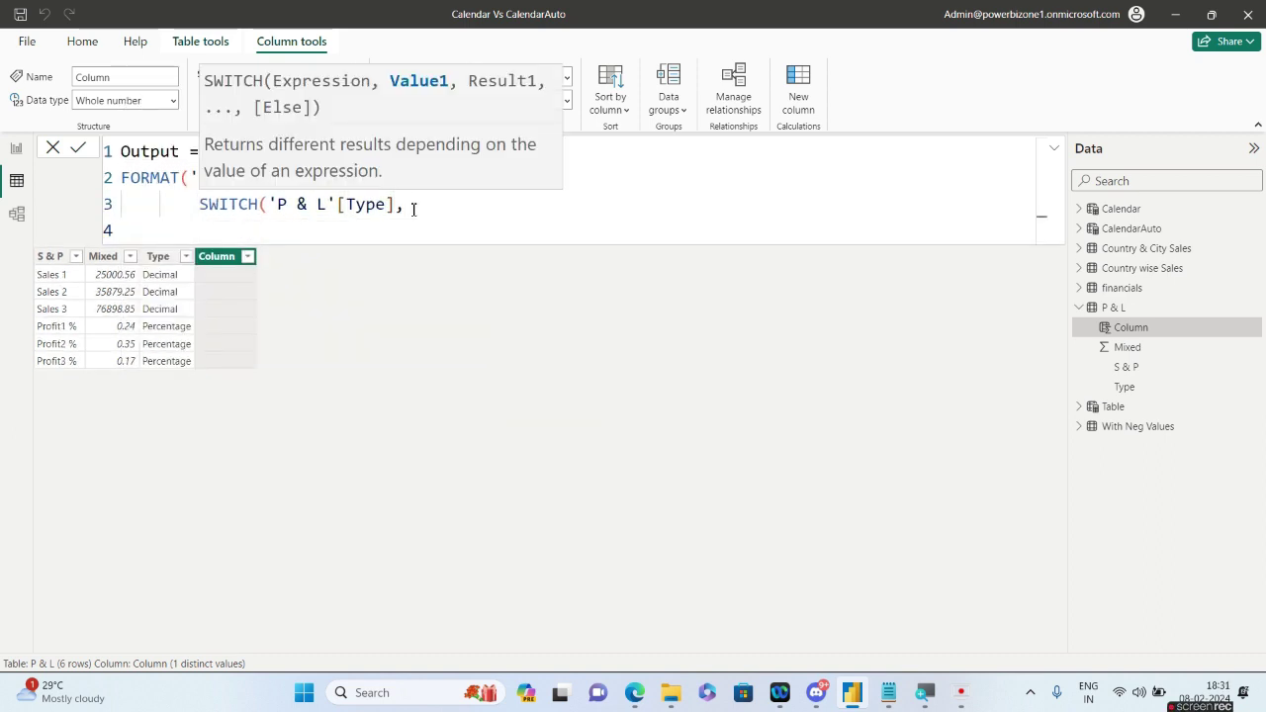
type("\"\"")
key("Left")
type("Decimal")
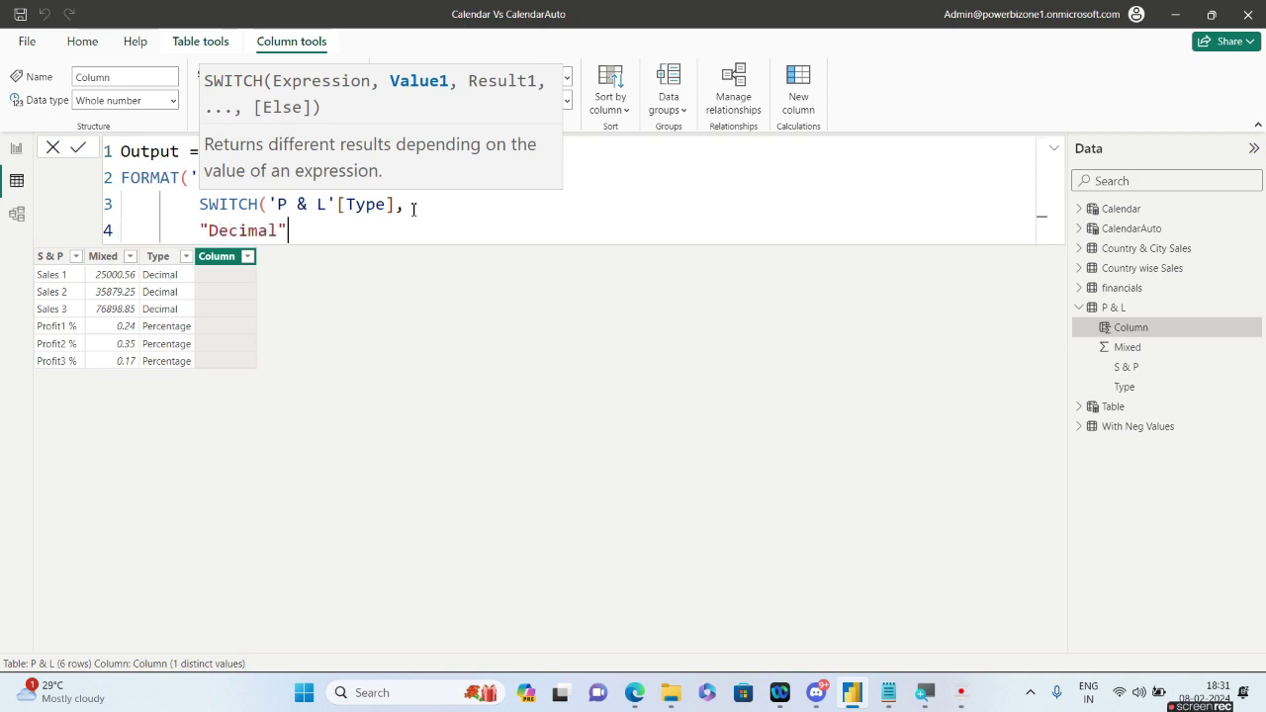
key("Right")
type(",")
type("\"\"")
type("Currency\"")
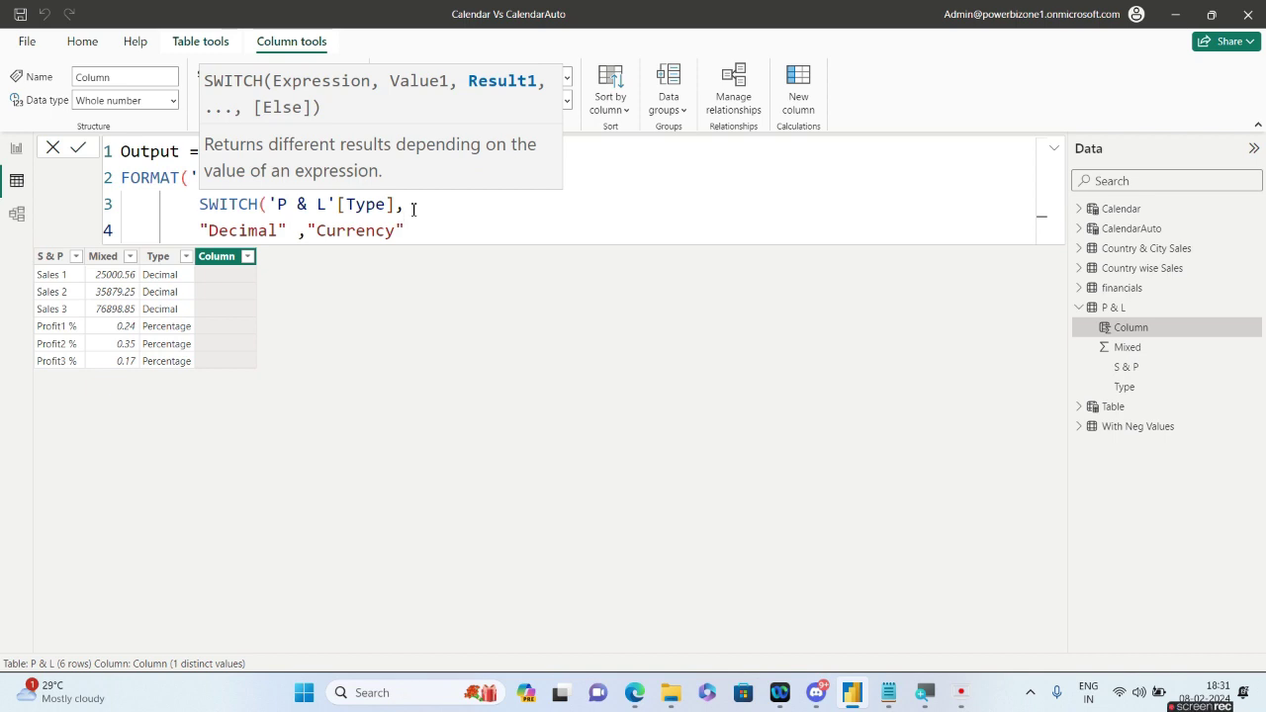
Add the "Percentage" case with format "00.00%" and close the SWITCH.
type(",")
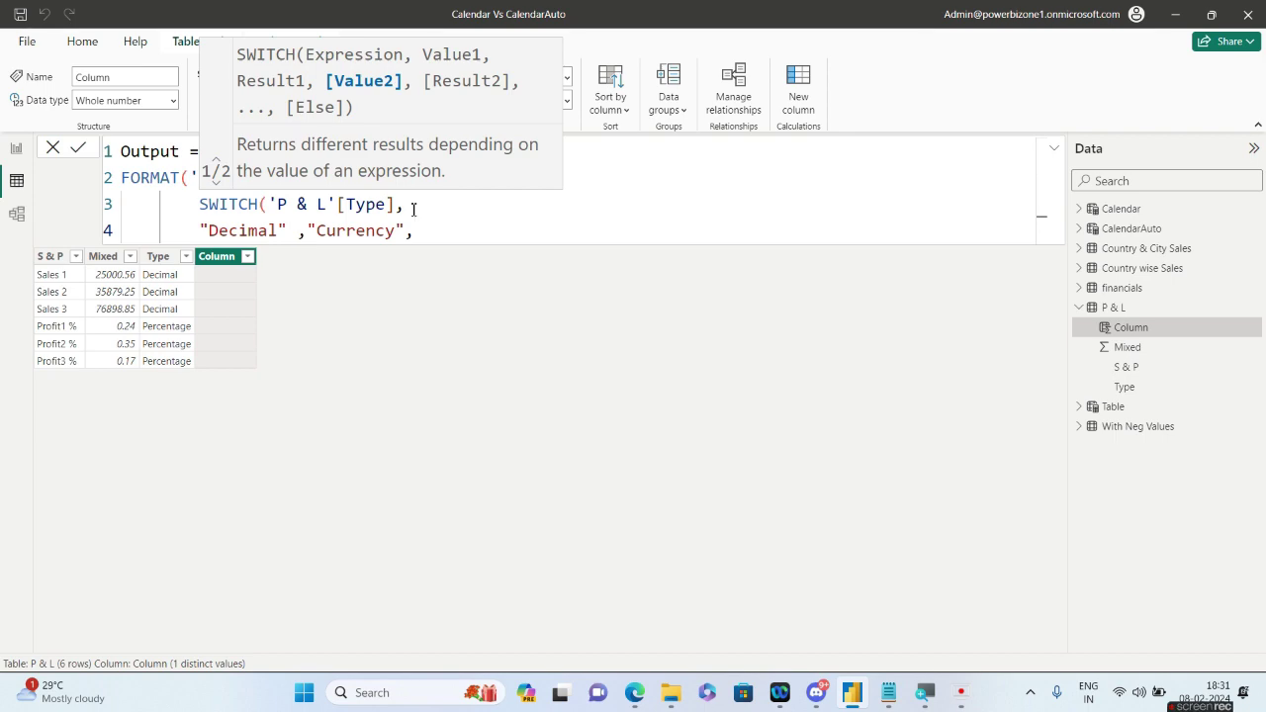
key("shift+Return")
type("\"")
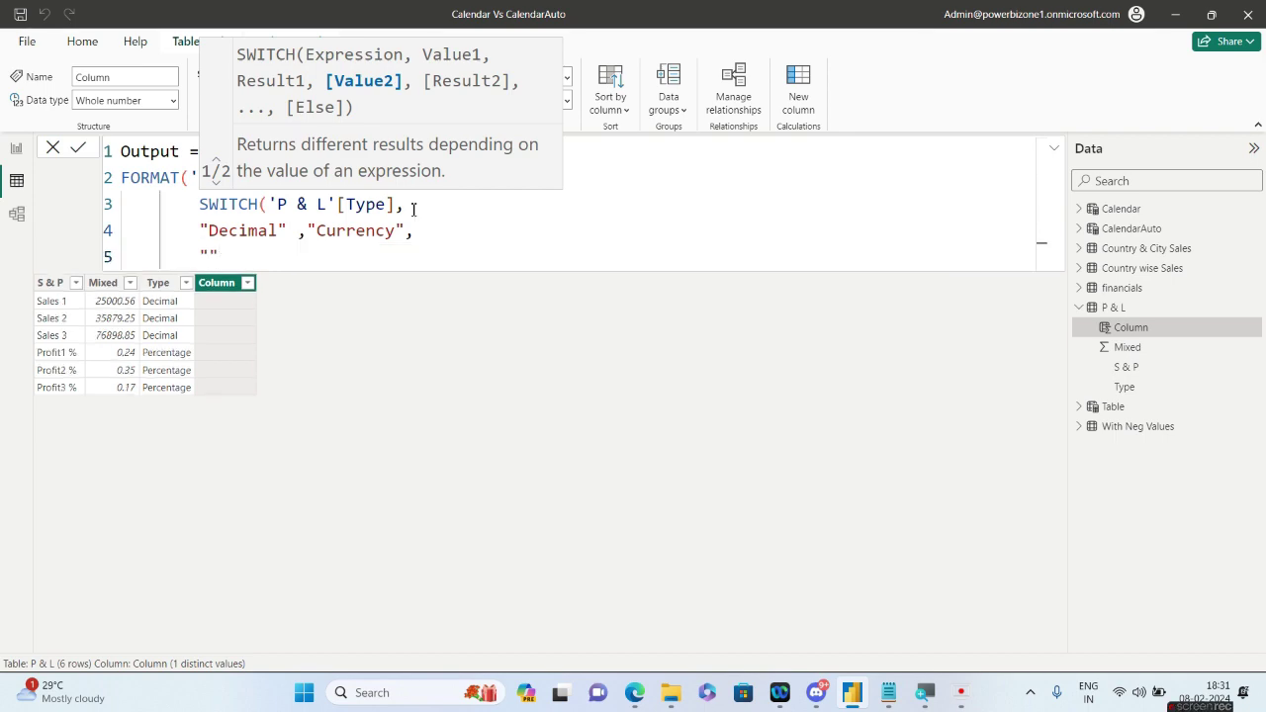
type("Percentage\",")
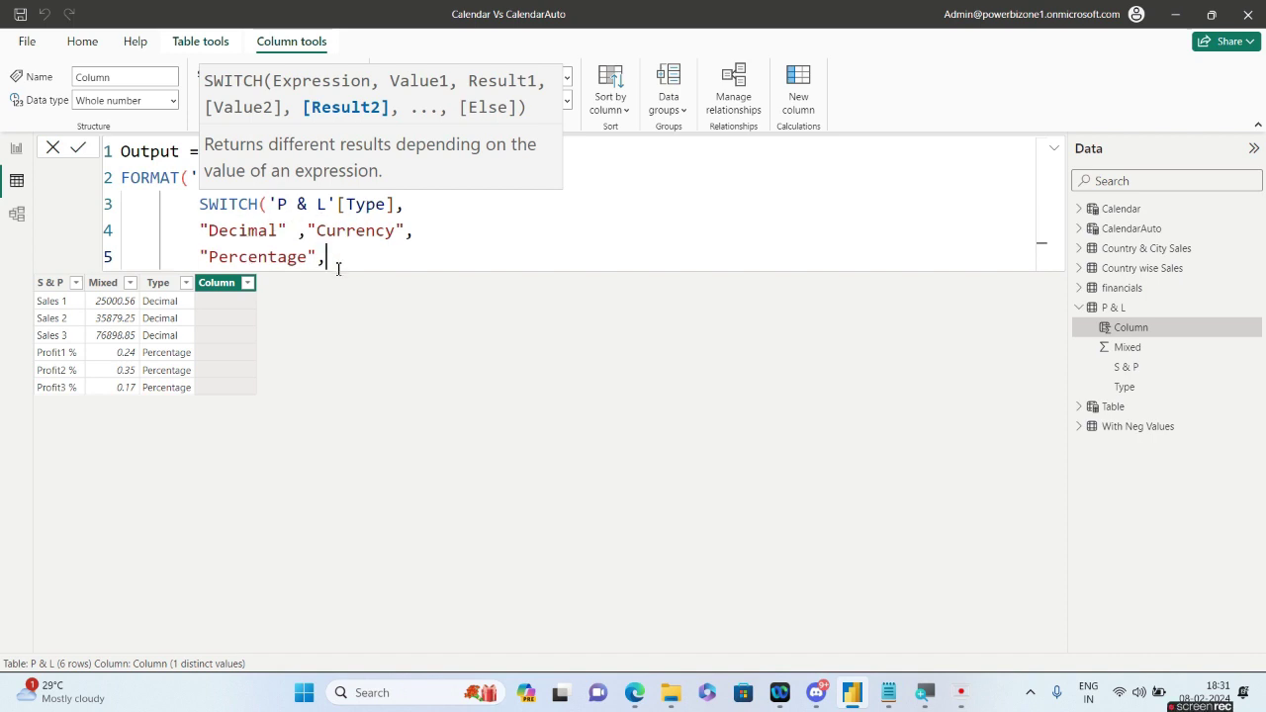
type("\",\"00.00%\"")
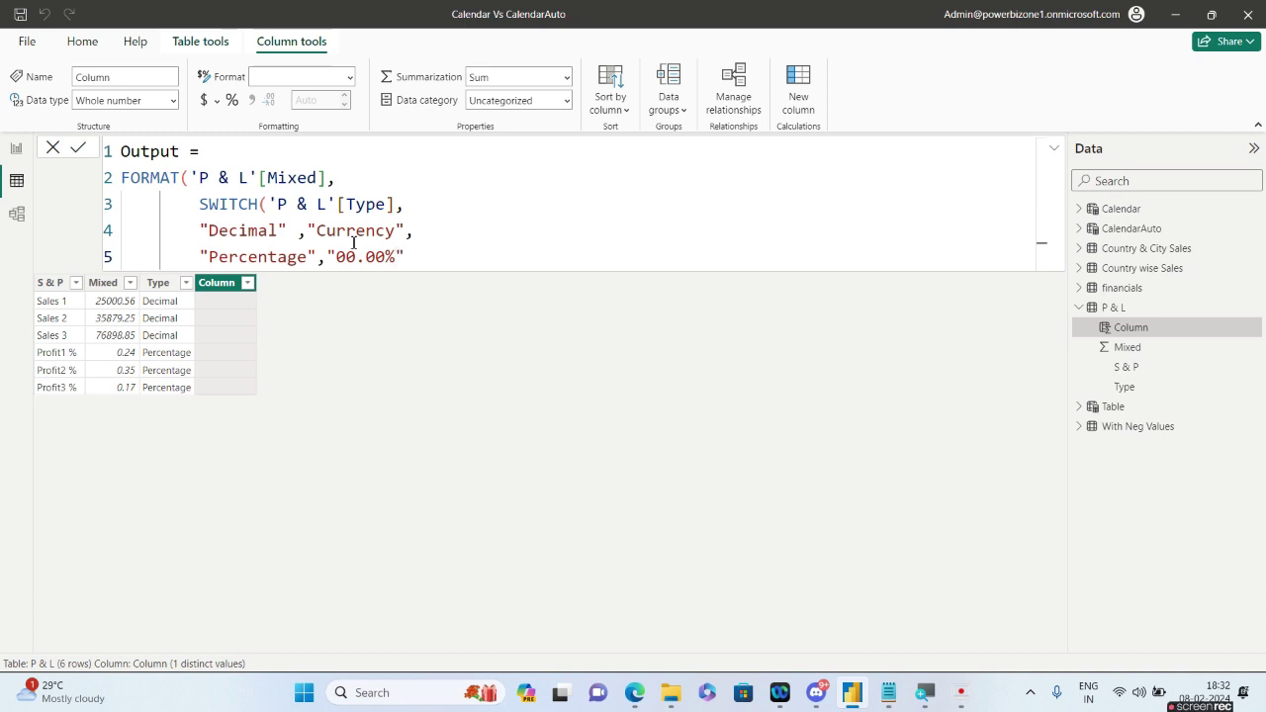
left_click(433, 254)
type(")")
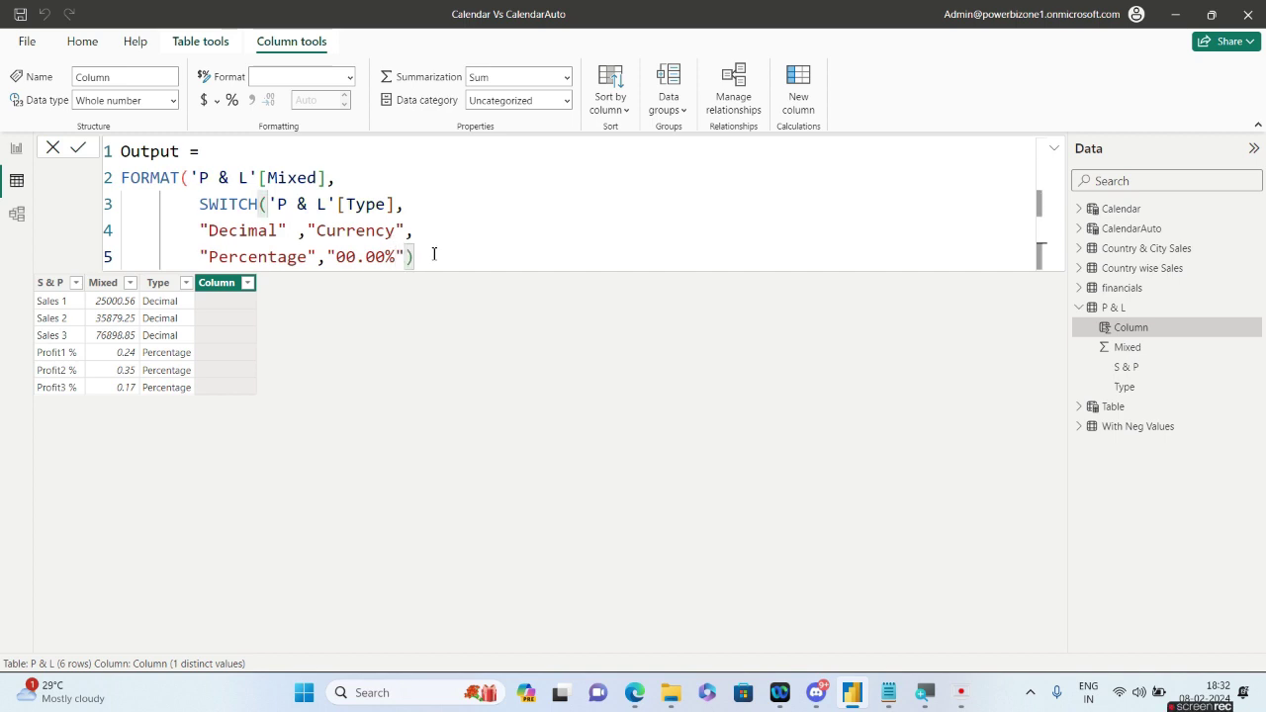
key("shift+Return")
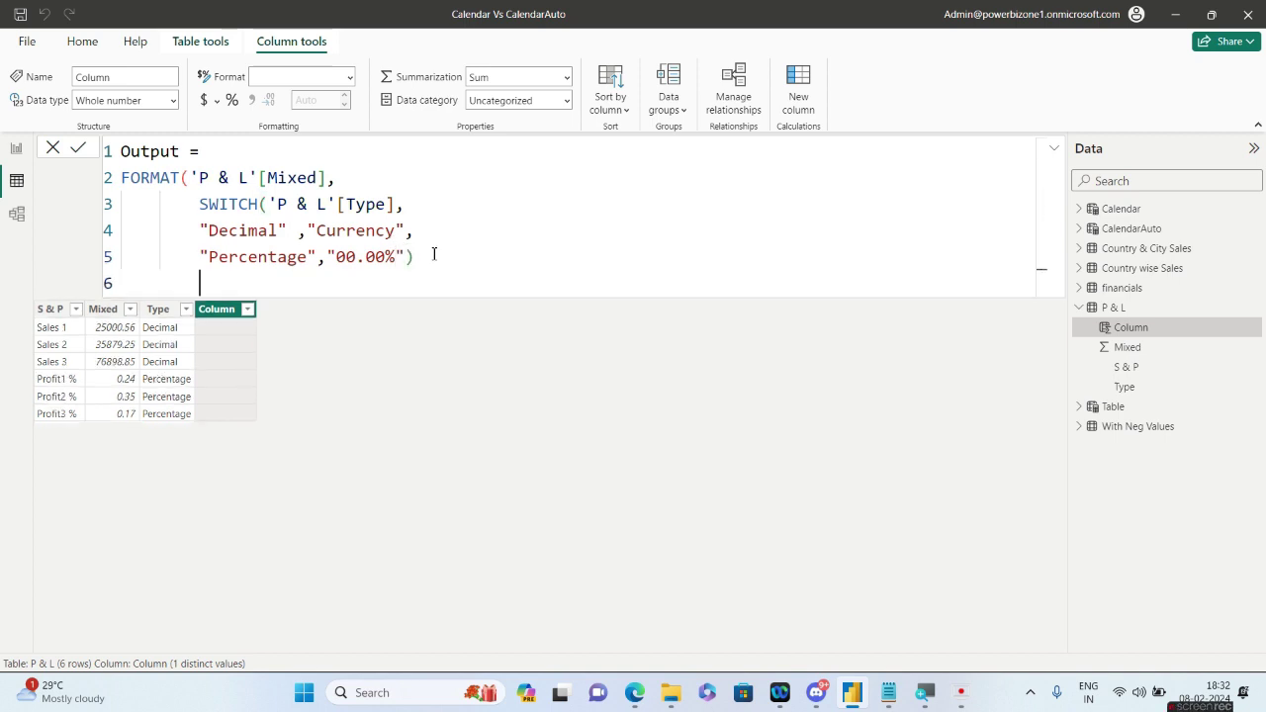
Close FORMAT and commit the column, showing values like ₹ 25,000.56 and 24.00%.
key("BackSpace")
key("BackSpace")
type(")")
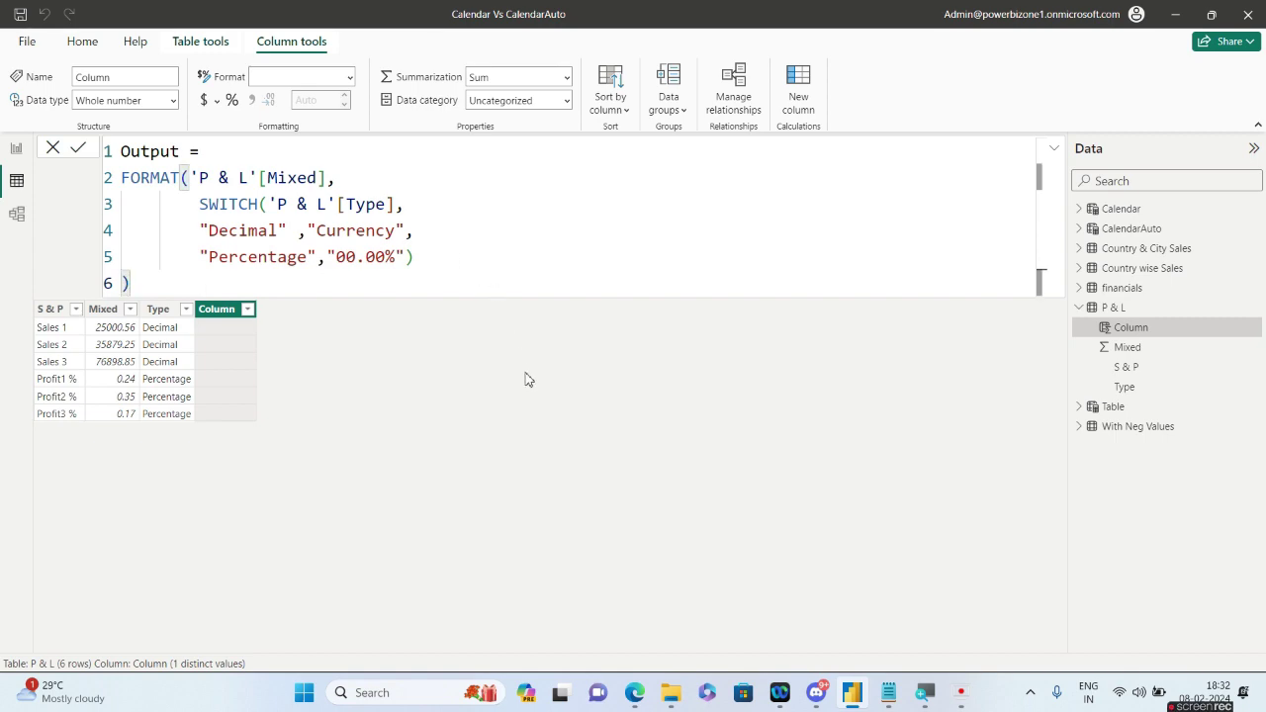
key("Return")
key("super+plus")
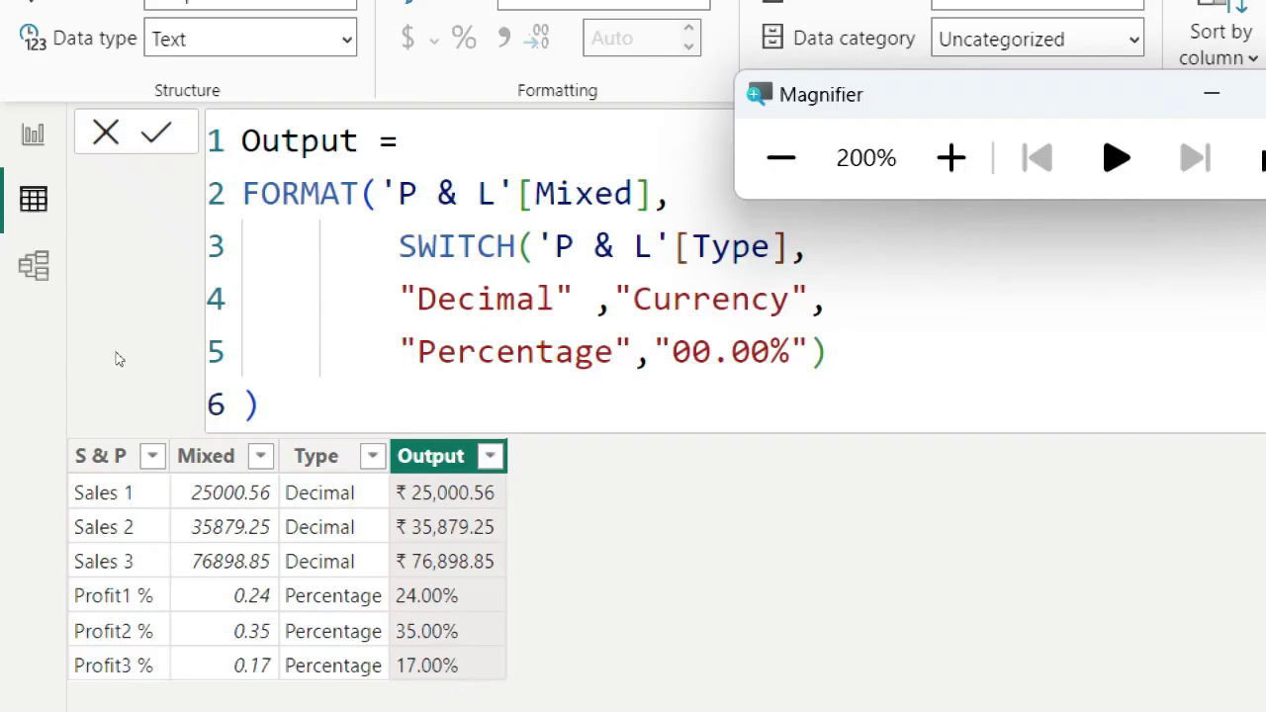